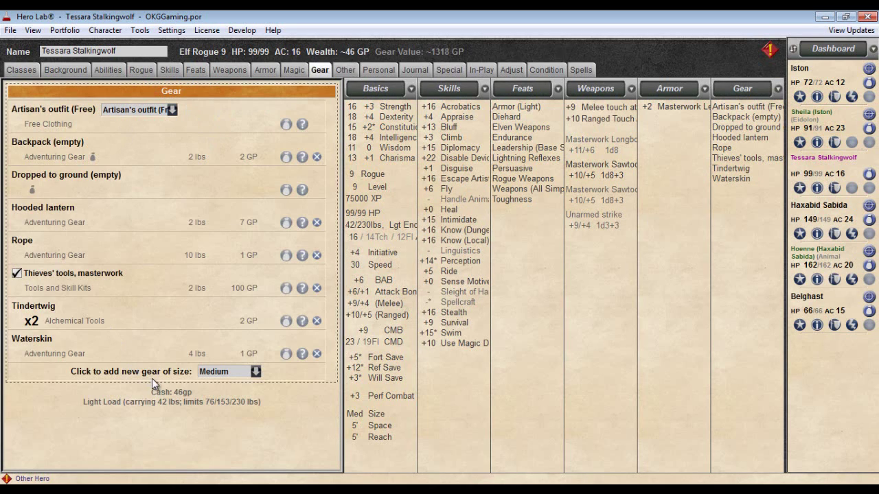
Go back to the Gear tab and pick '- Custom gear -' as the new item
left_click(488, 71)
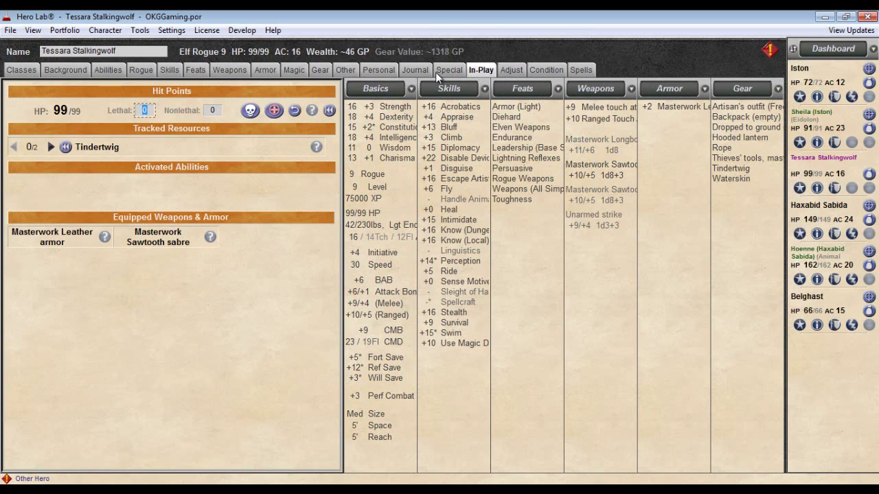
left_click(320, 71)
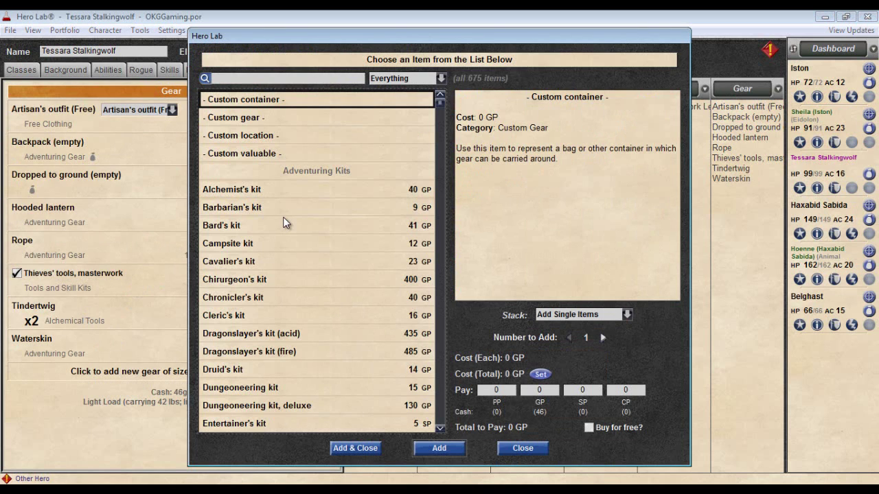
left_click(283, 122)
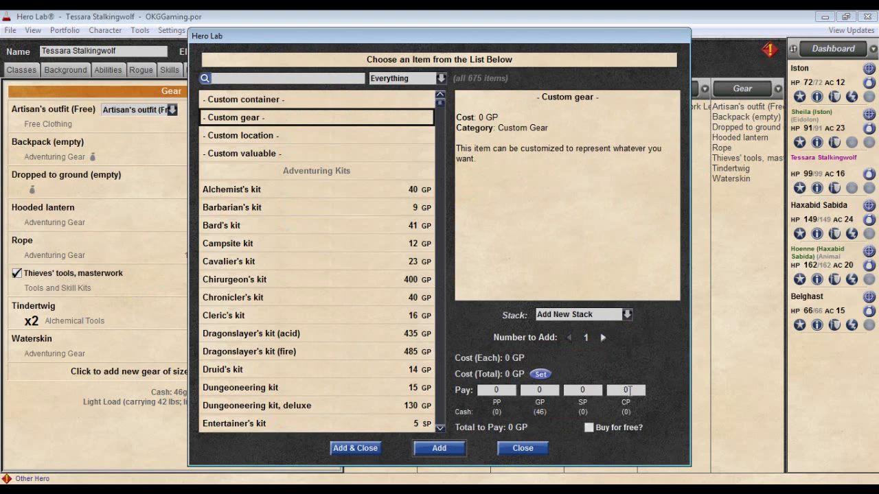
Try a 2 CP payment, dismiss the not-enough-copper warning, then clear the CP field
left_click(624, 390)
type("2")
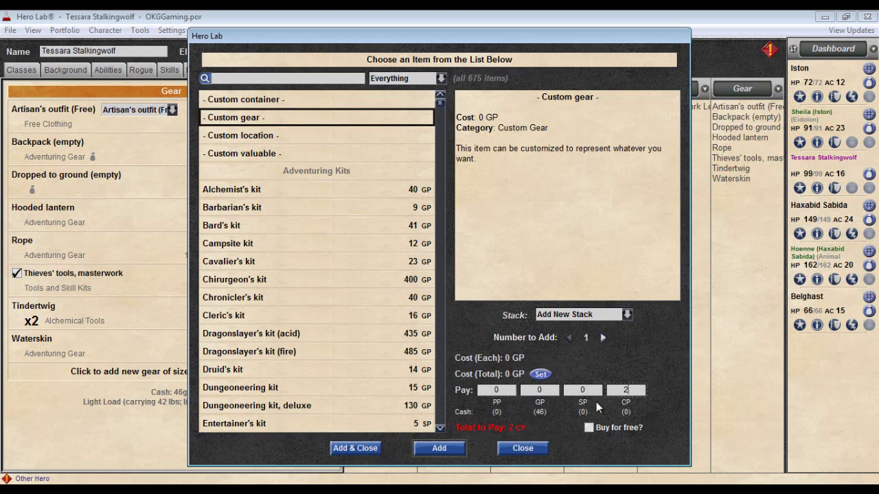
left_click(355, 449)
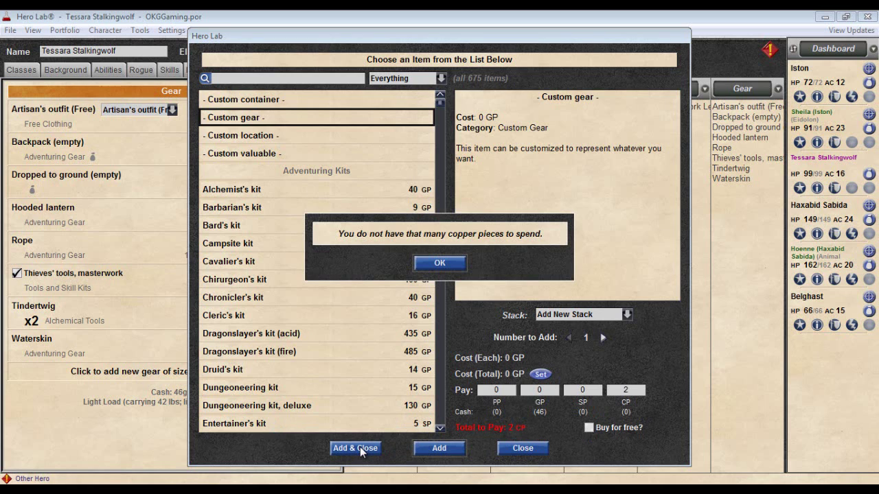
left_click(456, 264)
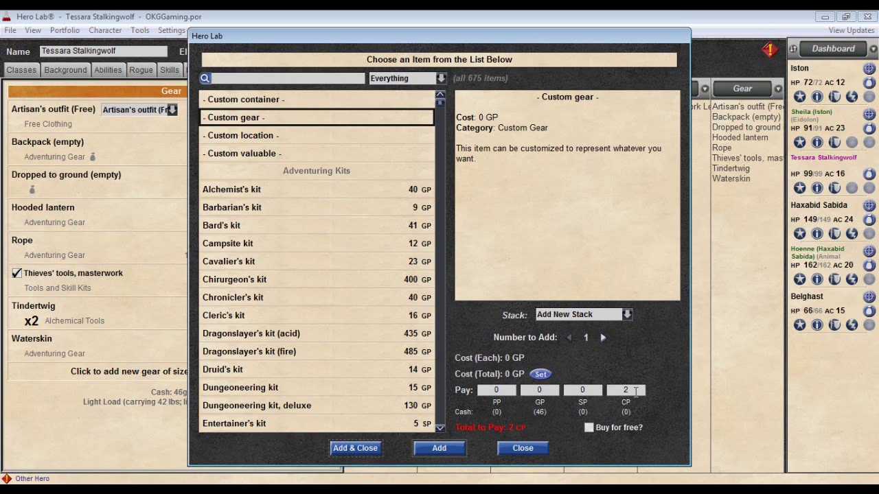
left_click_drag(636, 392, 618, 391)
key("BackSpace")
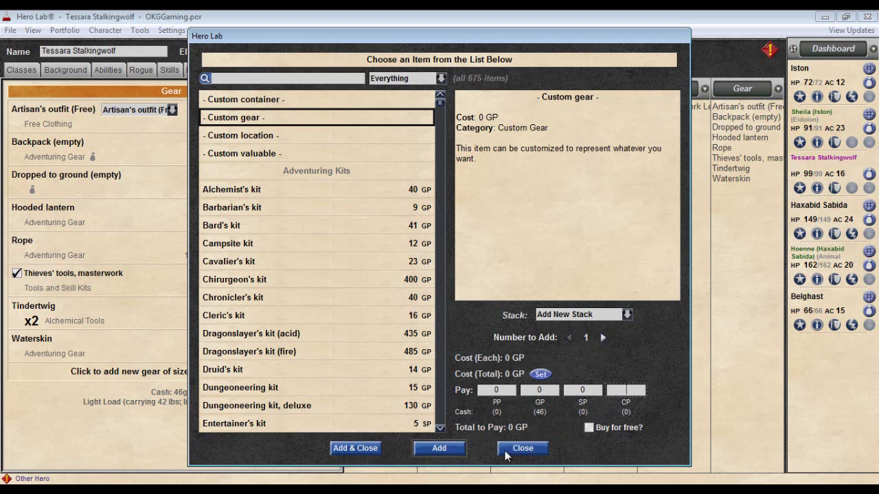
Add the custom gear priced at 0.02 gp and rename it 'Ache Repellent'
left_click(350, 448)
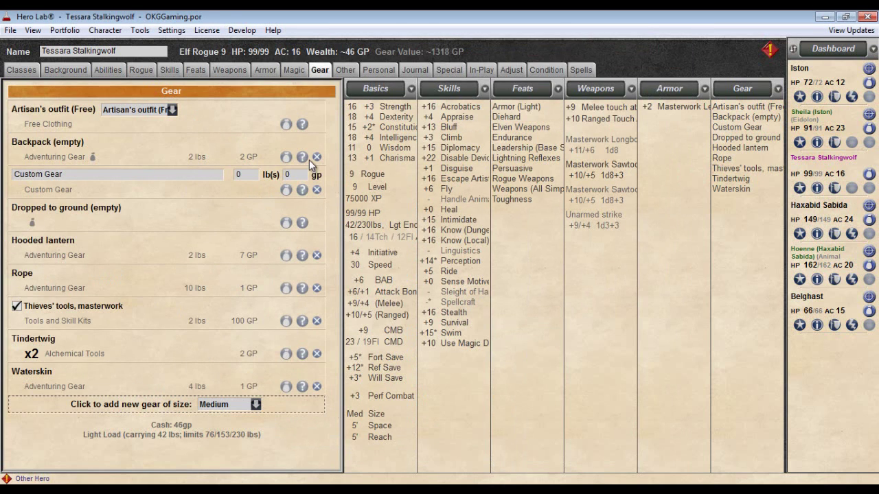
left_click(294, 175)
left_click(185, 175)
key("BackSpace")
key("BackSpace")
key("BackSpace")
key("BackSpace")
key("BackSpace")
key("BackSpace")
key("BackSpace")
key("BackSpace")
key("BackSpace")
key("BackSpace")
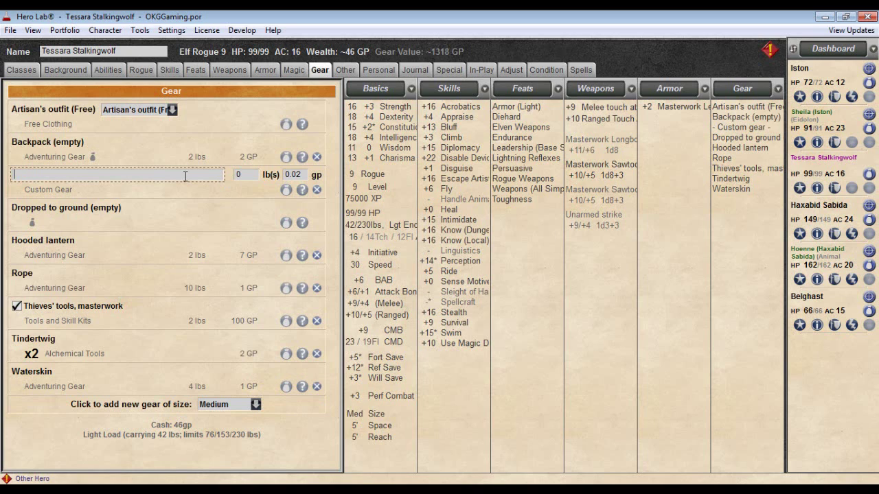
type("Ache Repell")
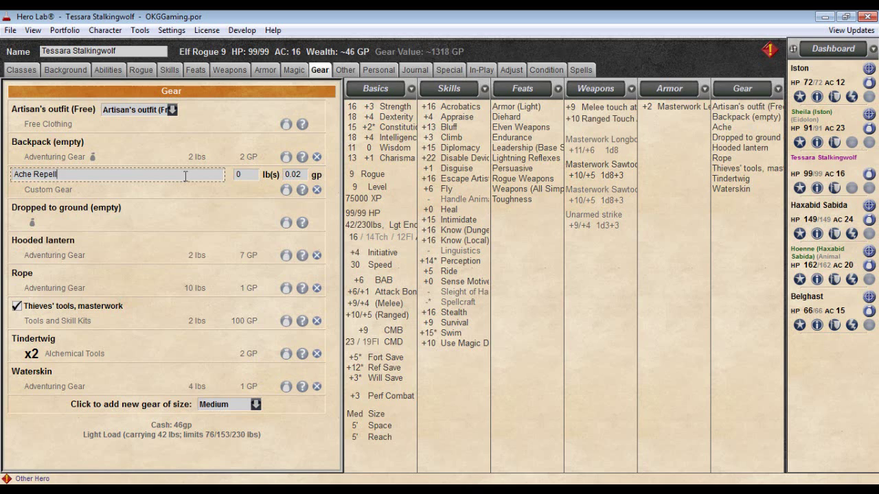
type("ent")
In the Journal, enter -1 GP, 9 SP and 8 CP in a new entry
left_click(512, 70)
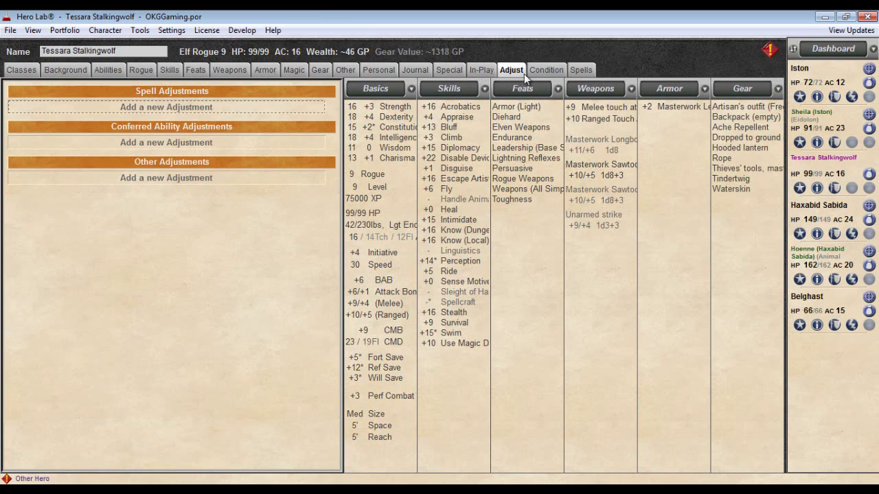
left_click(416, 69)
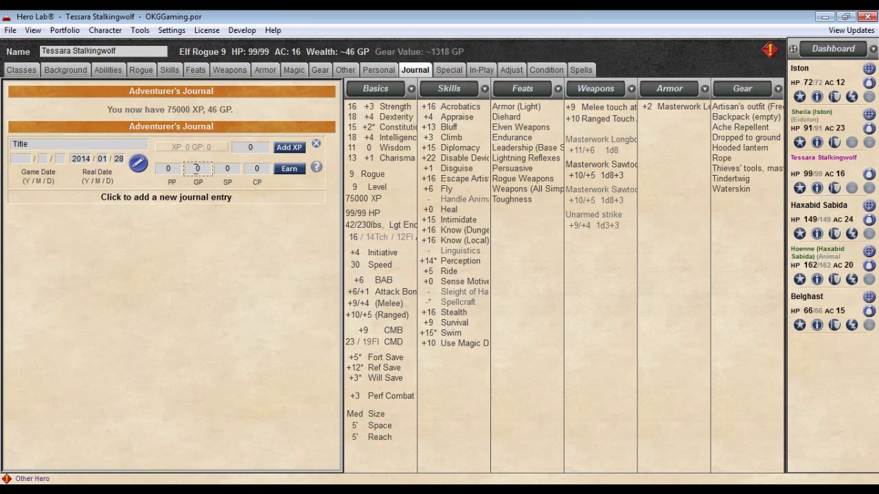
left_click(197, 168)
type("-1")
key("Tab")
type("9")
left_click(256, 169)
type("8")
Earn the journal entry to pay for the item, then show the Personal tab
left_click(294, 170)
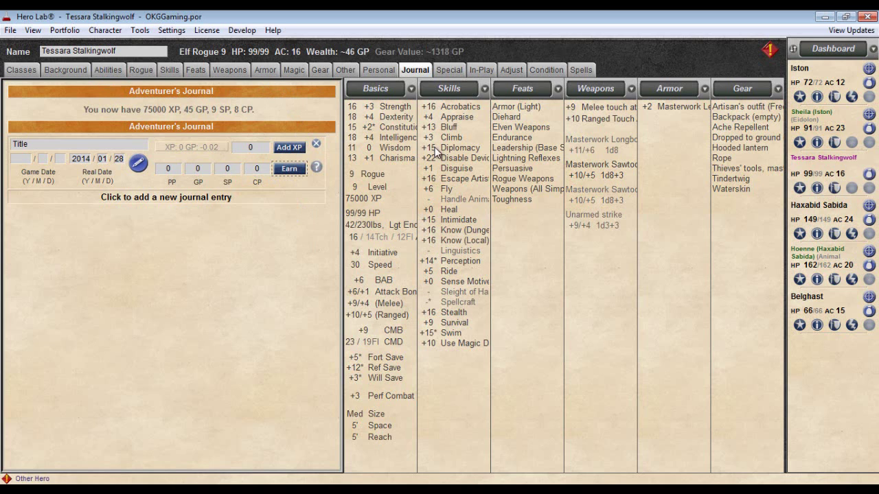
mouse_move(436, 151)
left_click(378, 69)
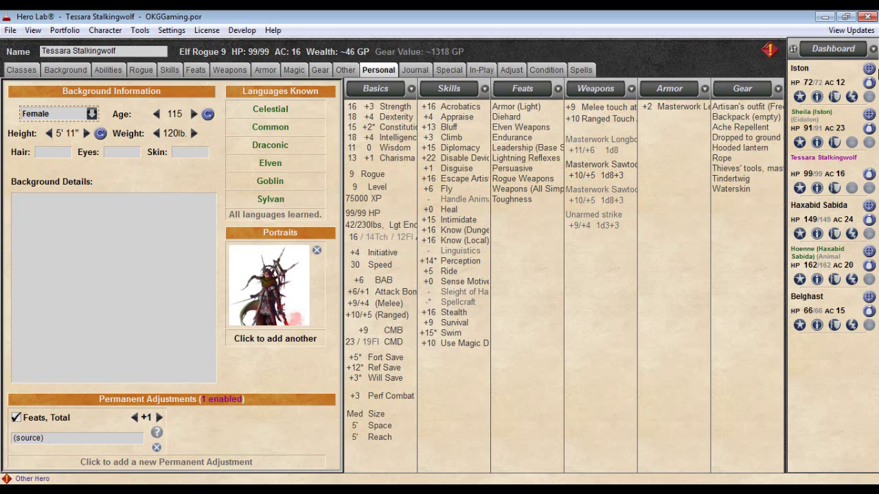
Switch from Tessara Stalkingwolf to Iston, the Elf Summoner 9, using his Dashboard switch button
left_click(874, 70)
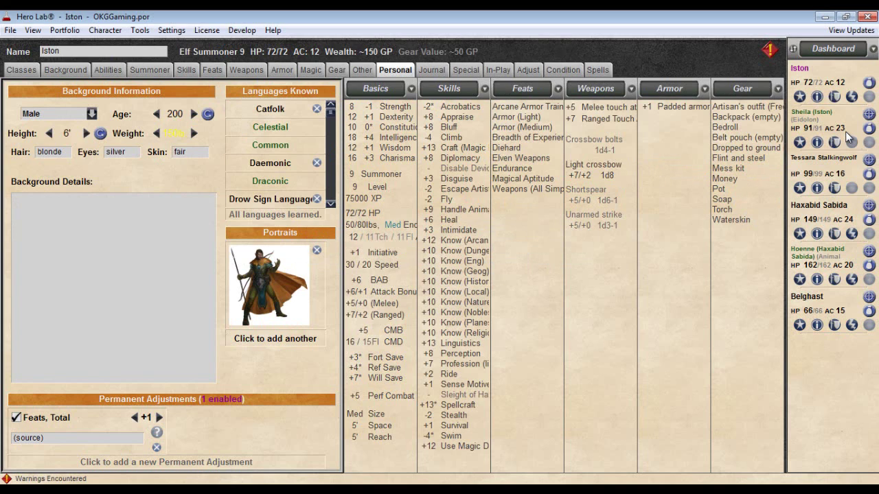
Record a -1 GP entry in Iston's Journal, dropping his wealth to 80 GP, then switch to Tessara
left_click(868, 160)
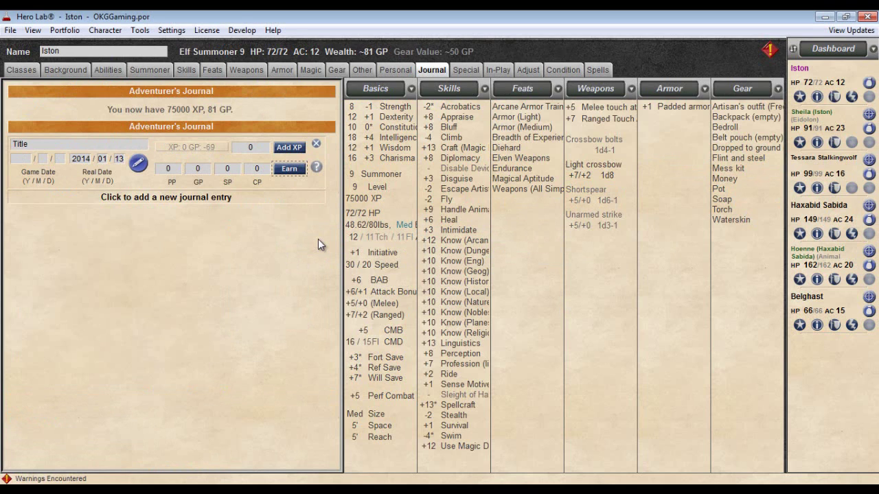
left_click(197, 168)
type("-1")
key("Return")
left_click(869, 160)
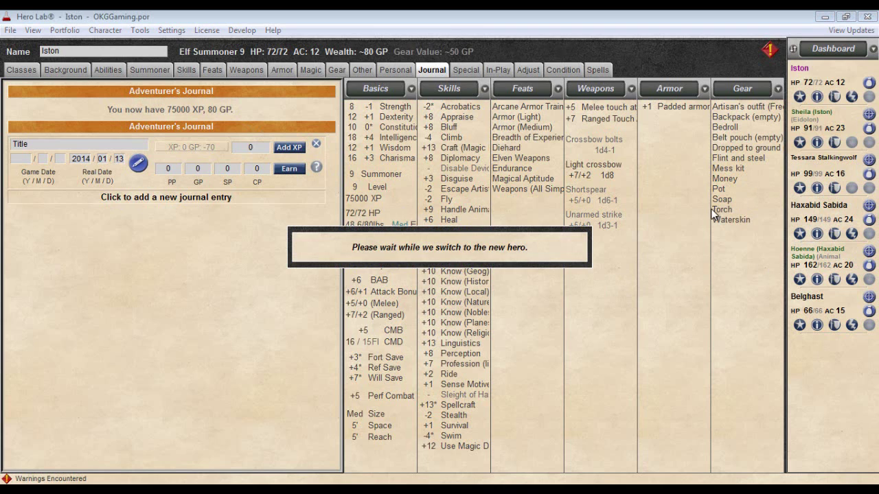